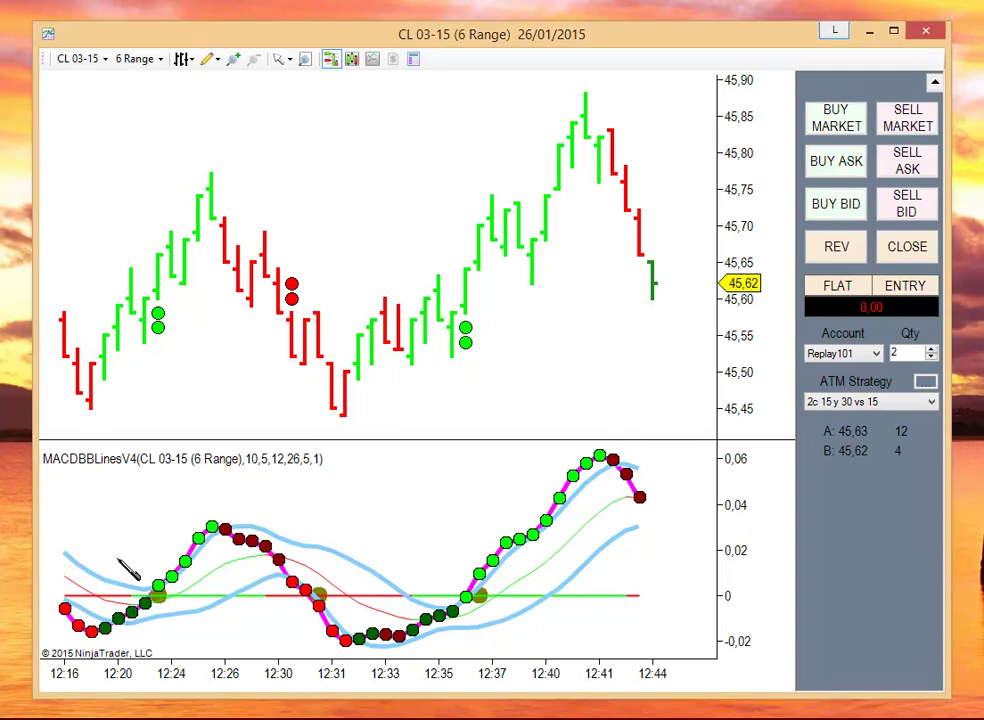
- Draw four blue arrows at the 12:22 green dots and 12:30 red dots in both panes
{"action": "left_click_drag", "start_coordinate": [112, 538], "coordinate": [150, 572]}
{"action": "left_click_drag", "start_coordinate": [137, 400], "coordinate": [158, 345]}
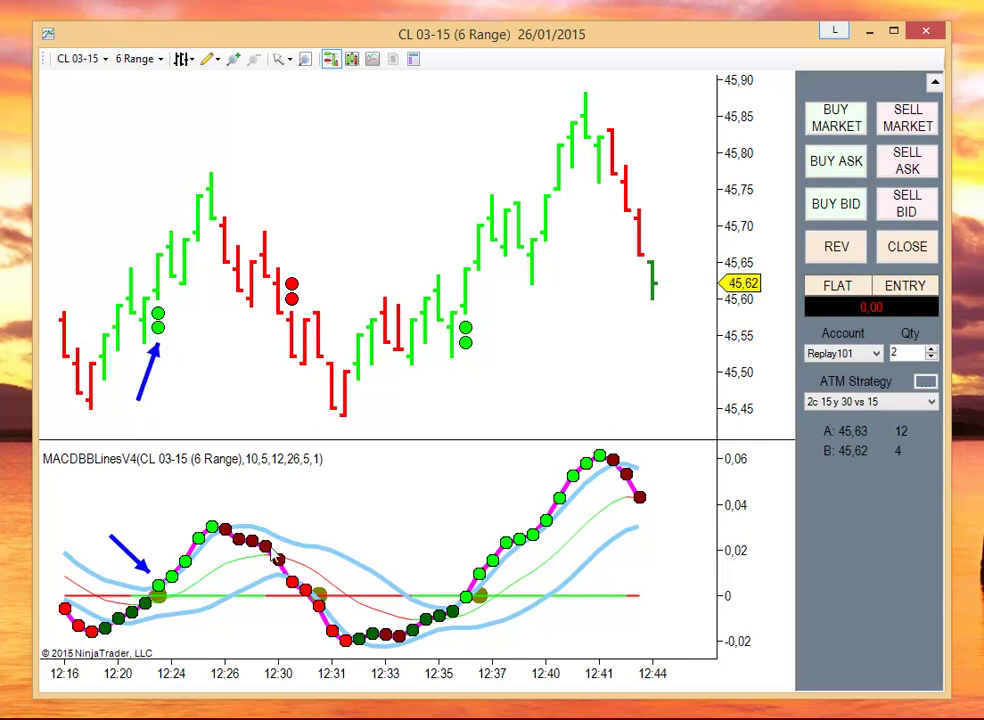
{"action": "mouse_move", "coordinate": [246, 640]}
{"action": "left_mouse_down"}
{"action": "mouse_move", "coordinate": [282, 588]}
{"action": "mouse_move", "coordinate": [264, 637]}
{"action": "mouse_move", "coordinate": [283, 590]}
{"action": "left_mouse_up"}
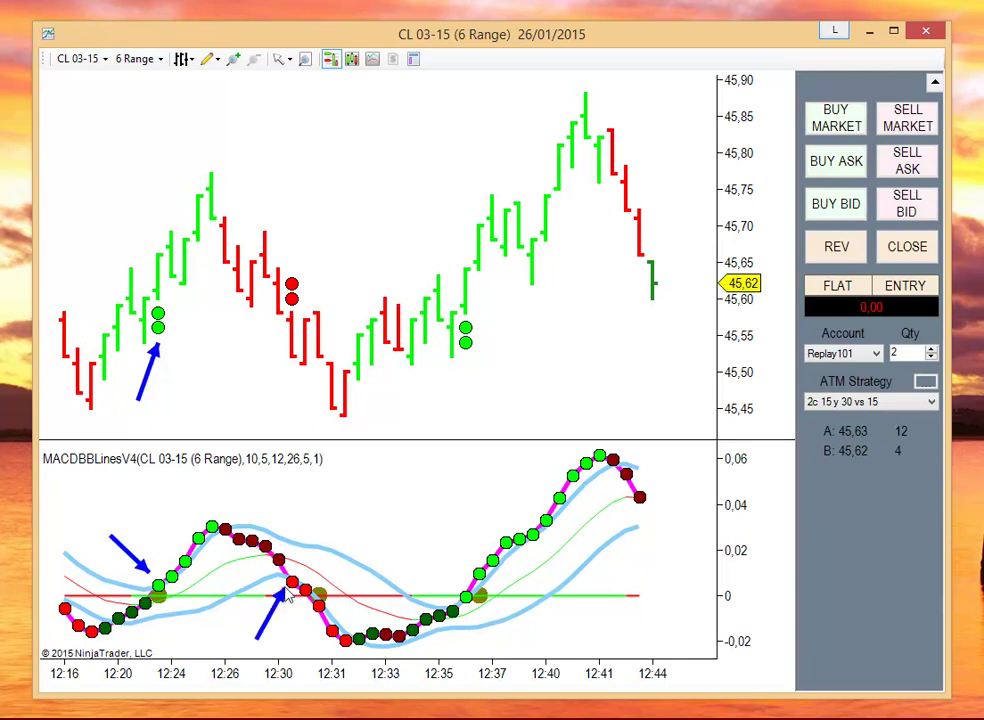
{"action": "mouse_move", "coordinate": [326, 190]}
{"action": "left_mouse_down"}
{"action": "mouse_move", "coordinate": [318, 268]}
{"action": "mouse_move", "coordinate": [305, 282]}
{"action": "left_mouse_up"}
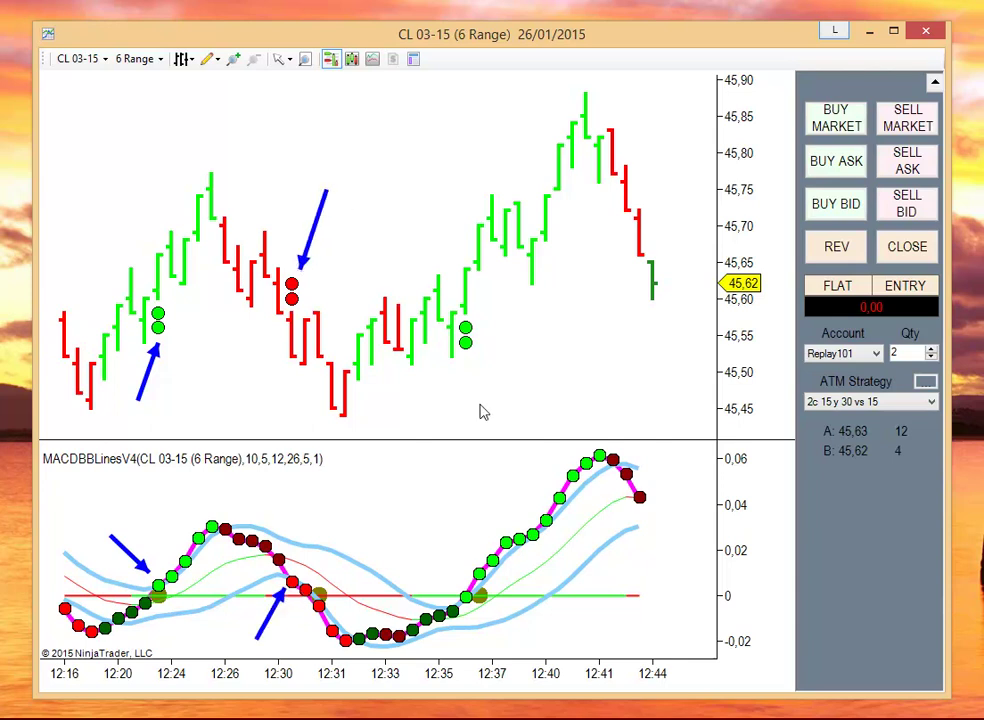
- Add the PMS_Markers_v2 indicator to the chart via the Indicators dialog
{"action": "right_click", "coordinate": [362, 204]}
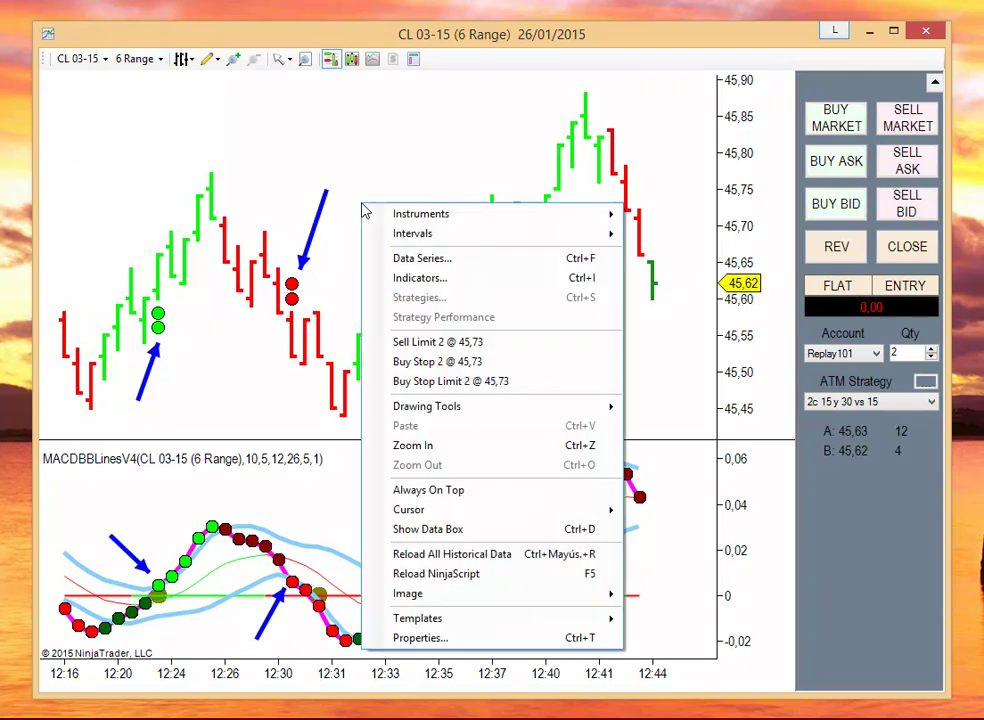
{"action": "left_click", "coordinate": [422, 281]}
{"action": "left_click", "coordinate": [323, 290]}
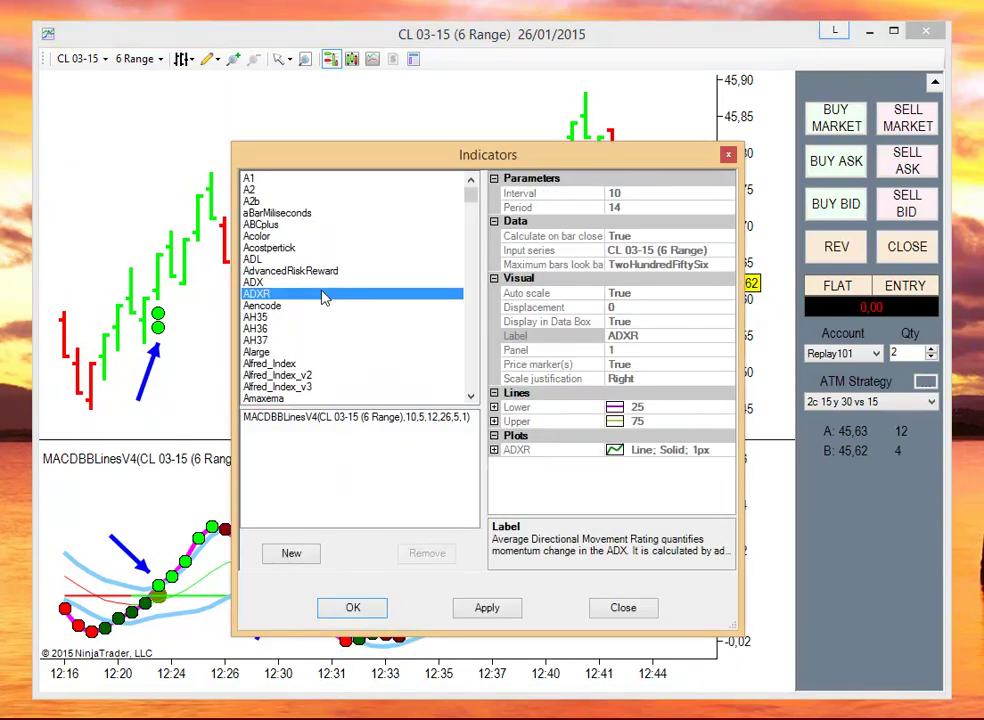
{"action": "key", "text": "p"}
{"action": "left_click_drag", "start_coordinate": [470, 226], "coordinate": [470, 306]}
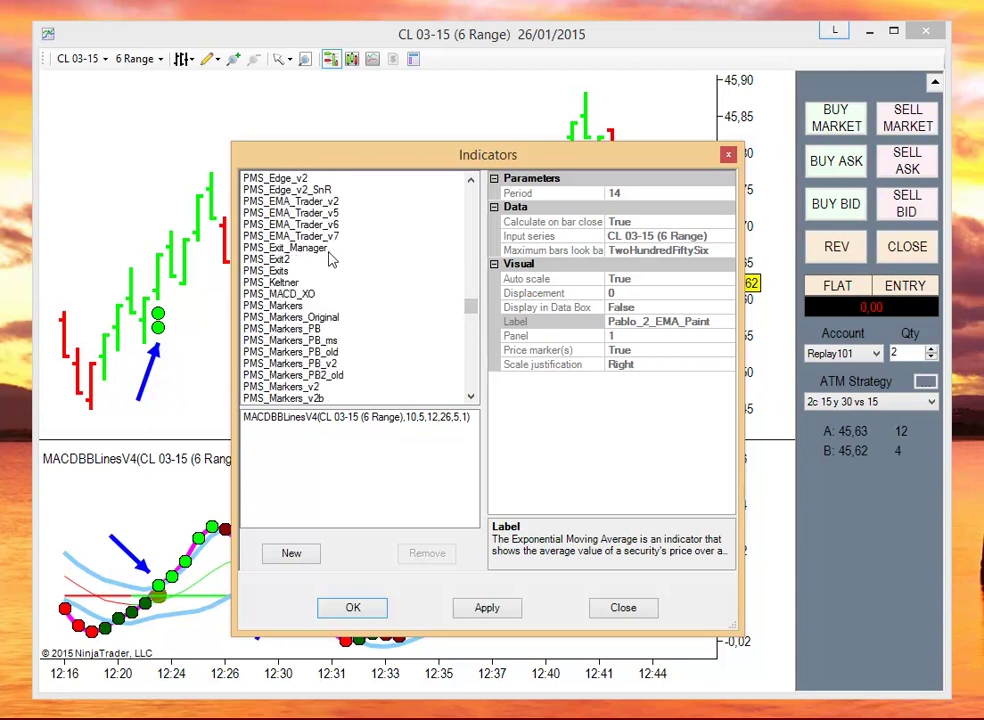
{"action": "double_click", "coordinate": [281, 386]}
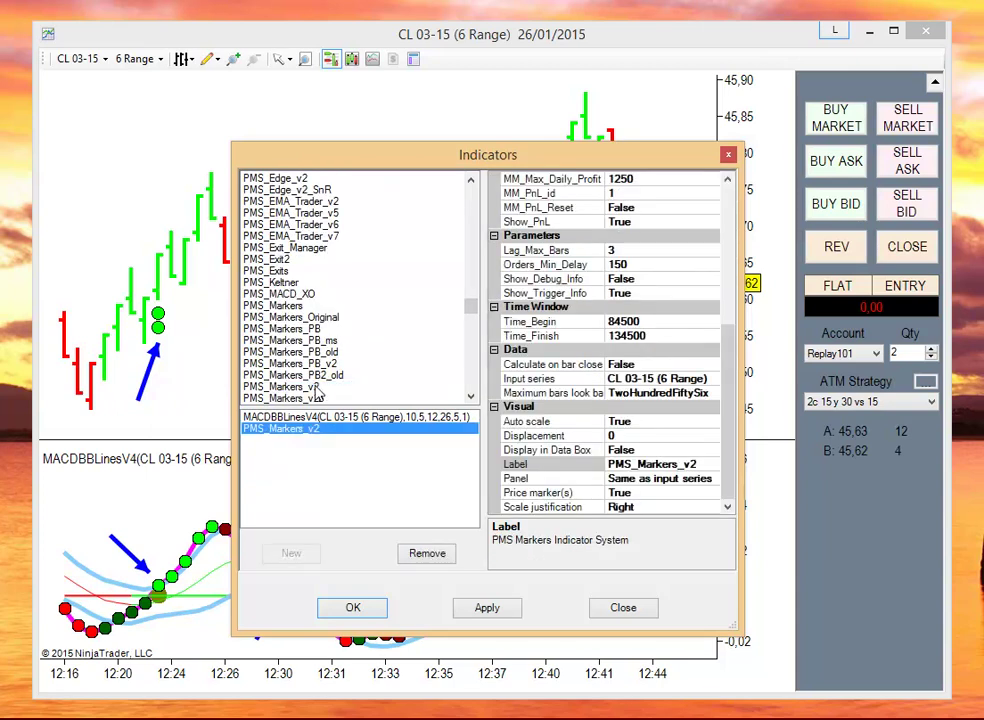
- Set the long signal filter to type Dot with colour Lime
{"action": "scroll", "coordinate": [660, 424], "scroll_direction": "up", "scroll_amount": 6}
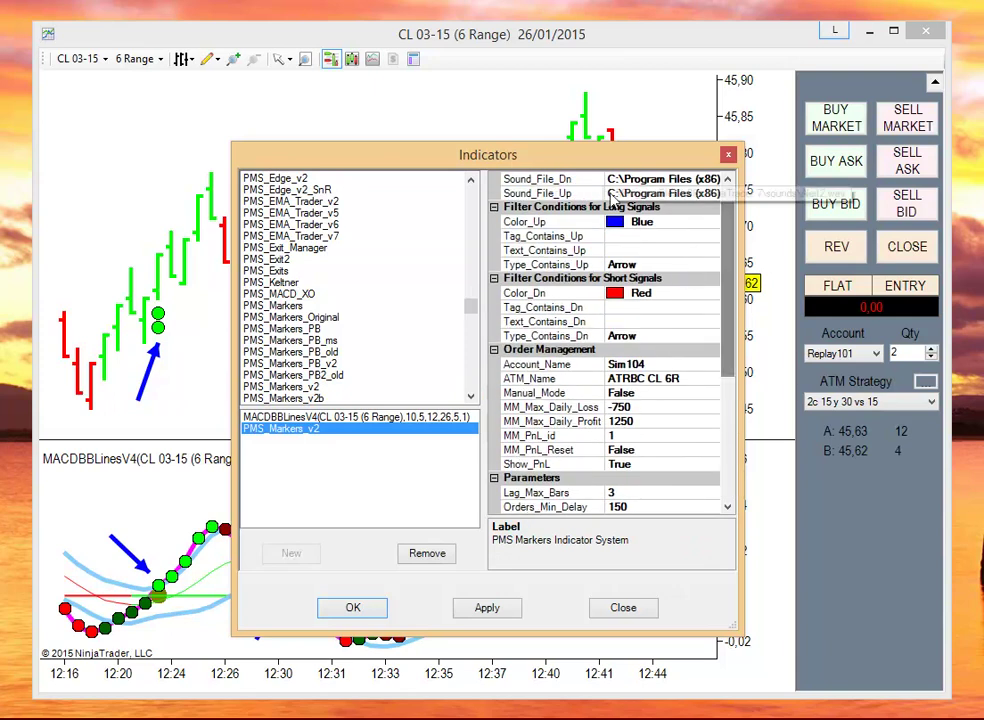
{"action": "left_click", "coordinate": [647, 263]}
{"action": "left_click_drag", "start_coordinate": [655, 264], "coordinate": [563, 283]}
{"action": "type", "text": "Dot"}
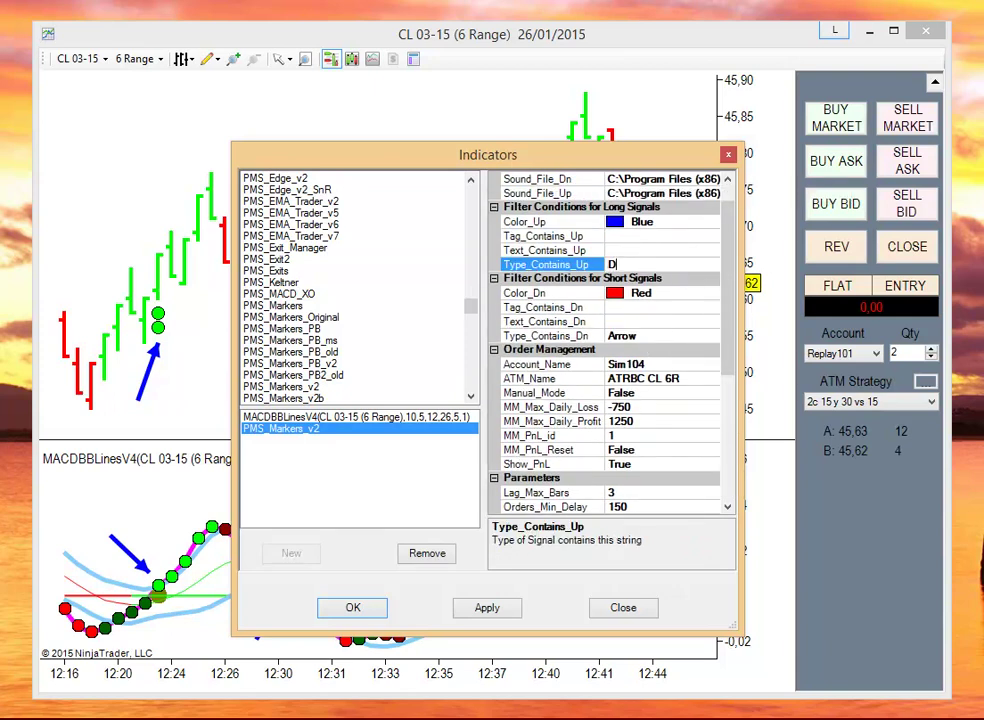
{"action": "left_click", "coordinate": [674, 222]}
{"action": "left_click_drag", "start_coordinate": [680, 228], "coordinate": [580, 248]}
{"action": "type", "text": "Lime"}
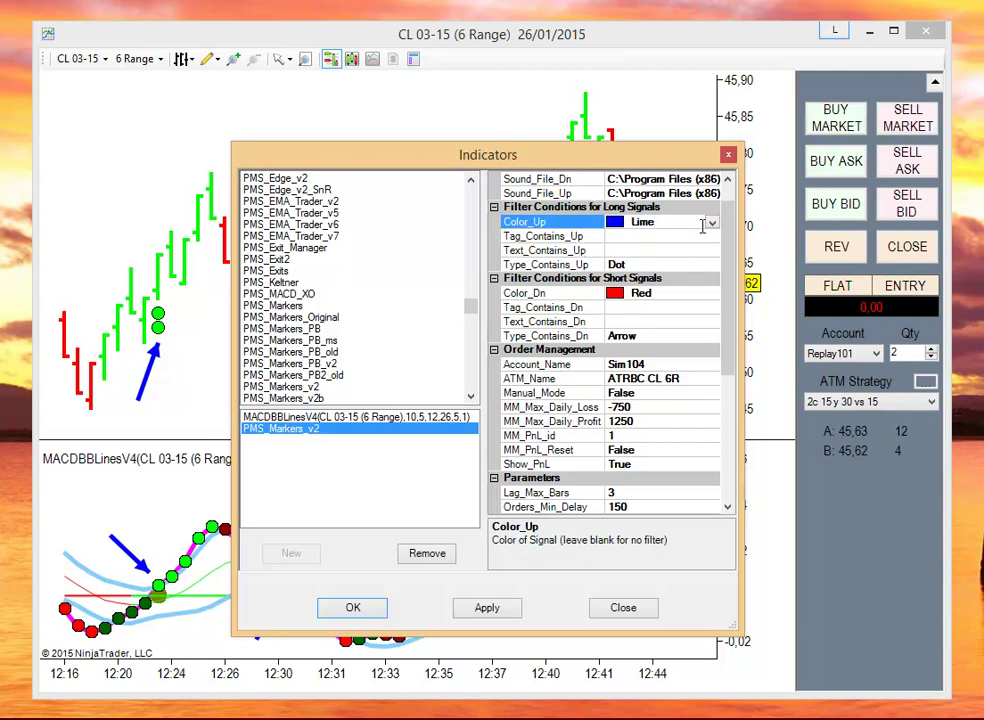
{"action": "left_click", "coordinate": [711, 222]}
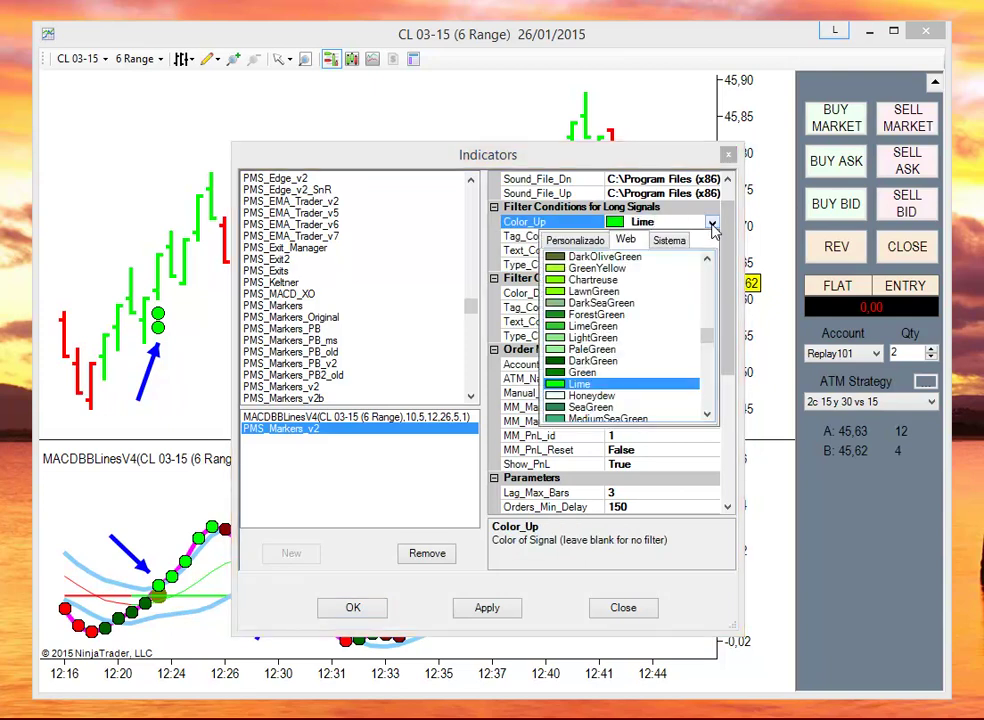
{"action": "left_click", "coordinate": [597, 384]}
- Change the short signal type filter from Arrow to Dot
{"action": "left_click", "coordinate": [657, 338]}
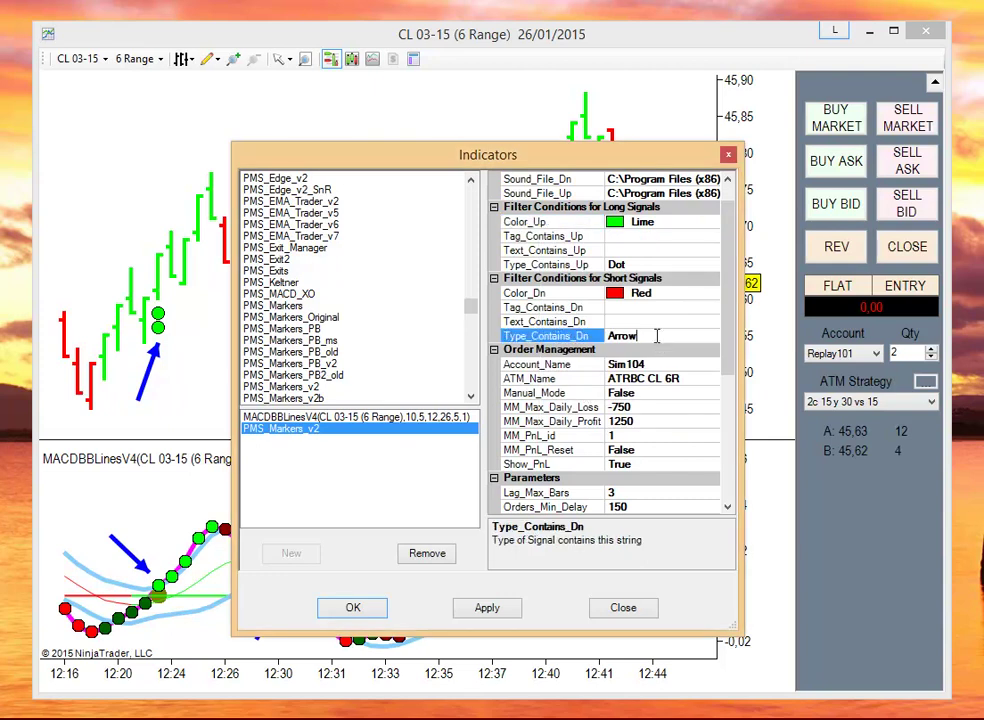
{"action": "left_click_drag", "start_coordinate": [655, 340], "coordinate": [567, 343]}
{"action": "type", "text": "Dot"}
{"action": "left_click", "coordinate": [648, 310]}
- Set the indicator's Account_Name to the replay account
{"action": "left_click", "coordinate": [700, 367]}
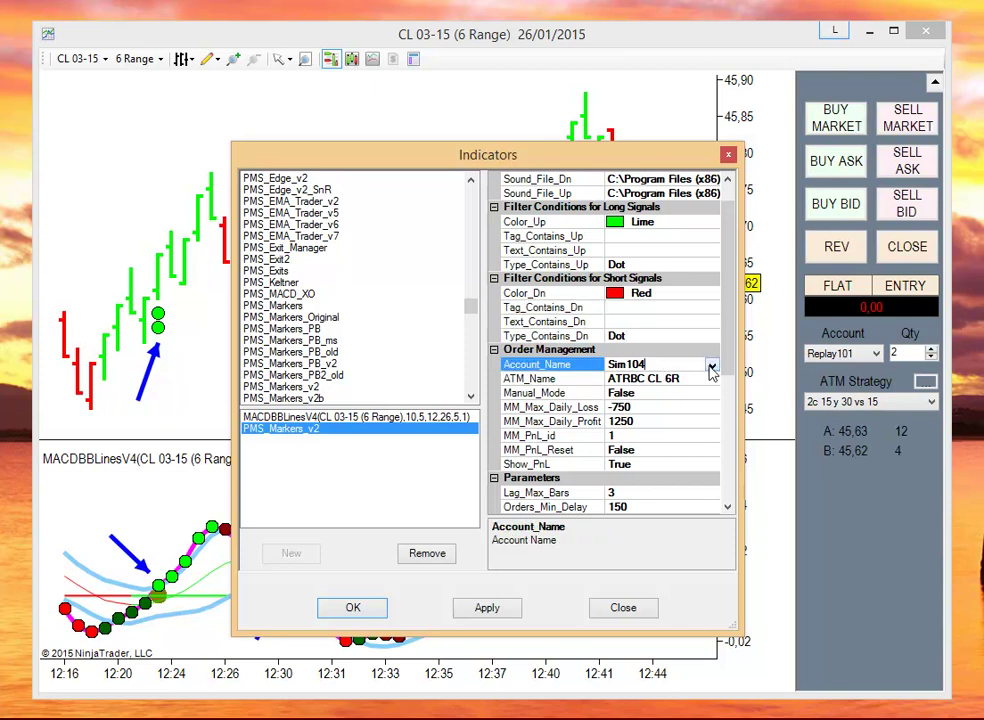
{"action": "left_click", "coordinate": [711, 366]}
{"action": "left_click", "coordinate": [643, 384]}
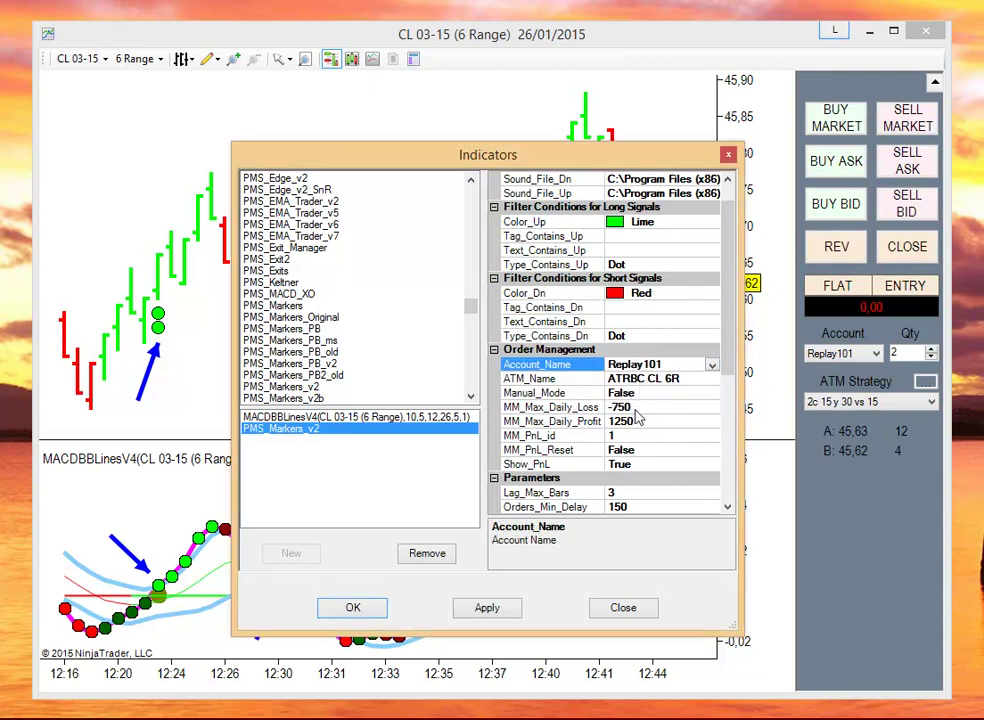
{"action": "left_click", "coordinate": [640, 407]}
{"action": "left_click", "coordinate": [643, 427]}
{"action": "left_click", "coordinate": [648, 405]}
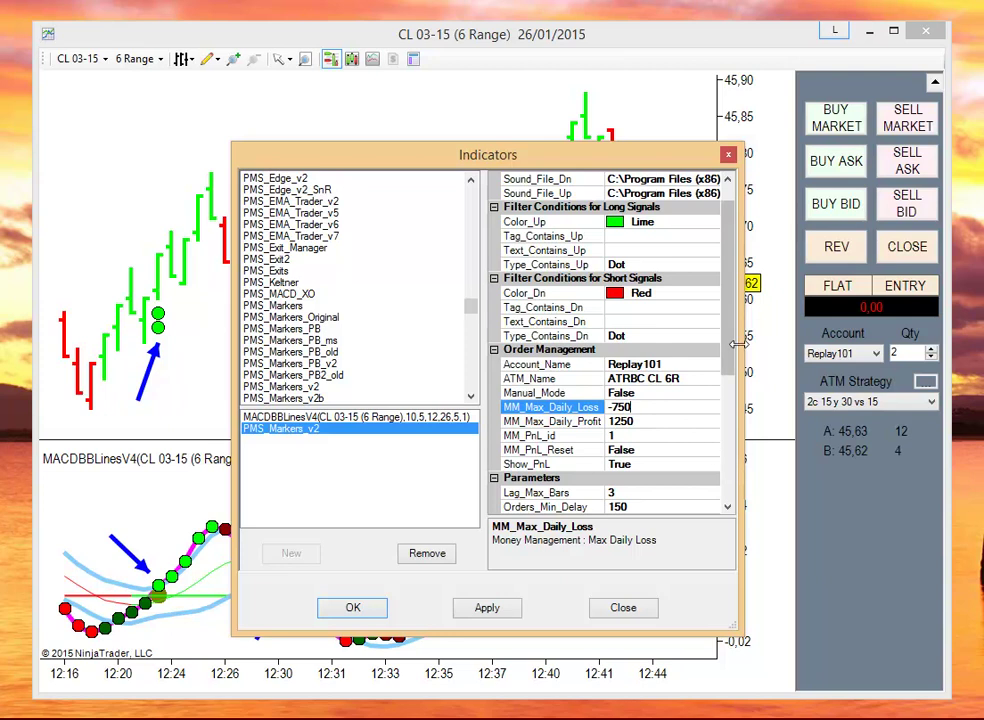
- Set Time_Begin to 0 and Time_Finish to 240000, then apply the indicator with OK
{"action": "left_click_drag", "start_coordinate": [731, 358], "coordinate": [728, 303]}
{"action": "scroll", "coordinate": [724, 318], "scroll_direction": "down", "scroll_amount": 4}
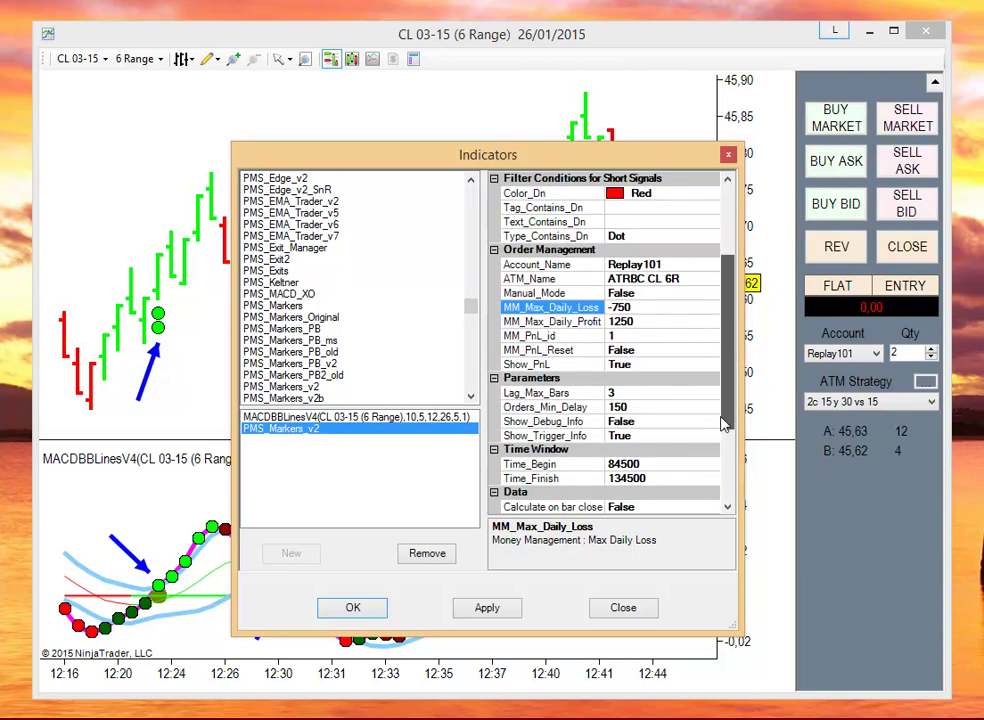
{"action": "left_click", "coordinate": [651, 421]}
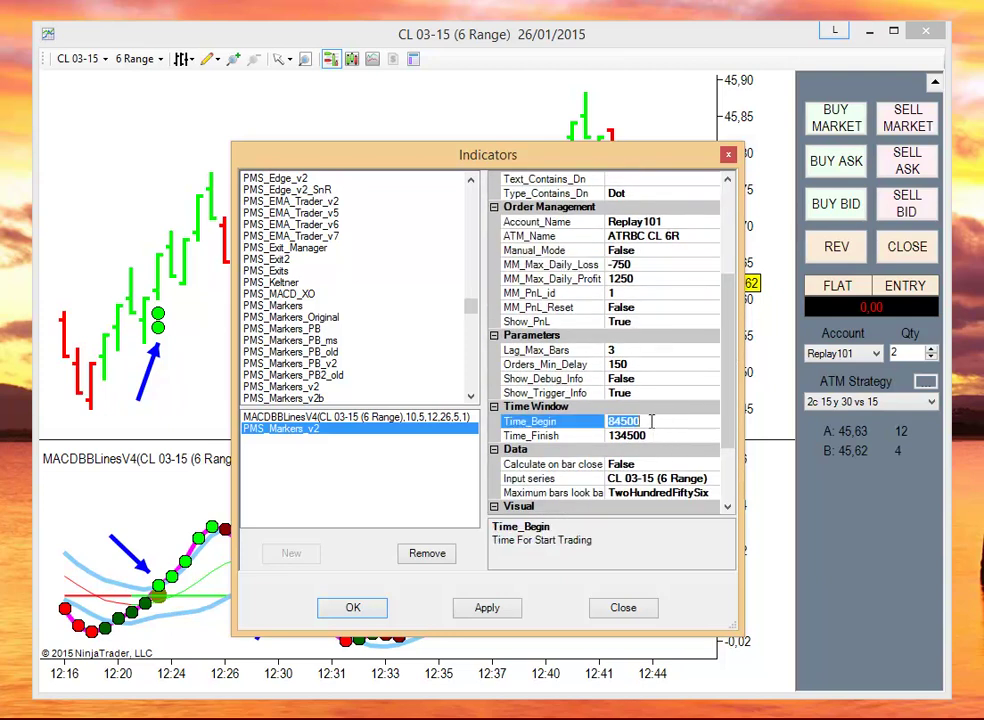
{"action": "type", "text": "0"}
{"action": "left_click", "coordinate": [659, 438]}
{"action": "type", "text": "24"}
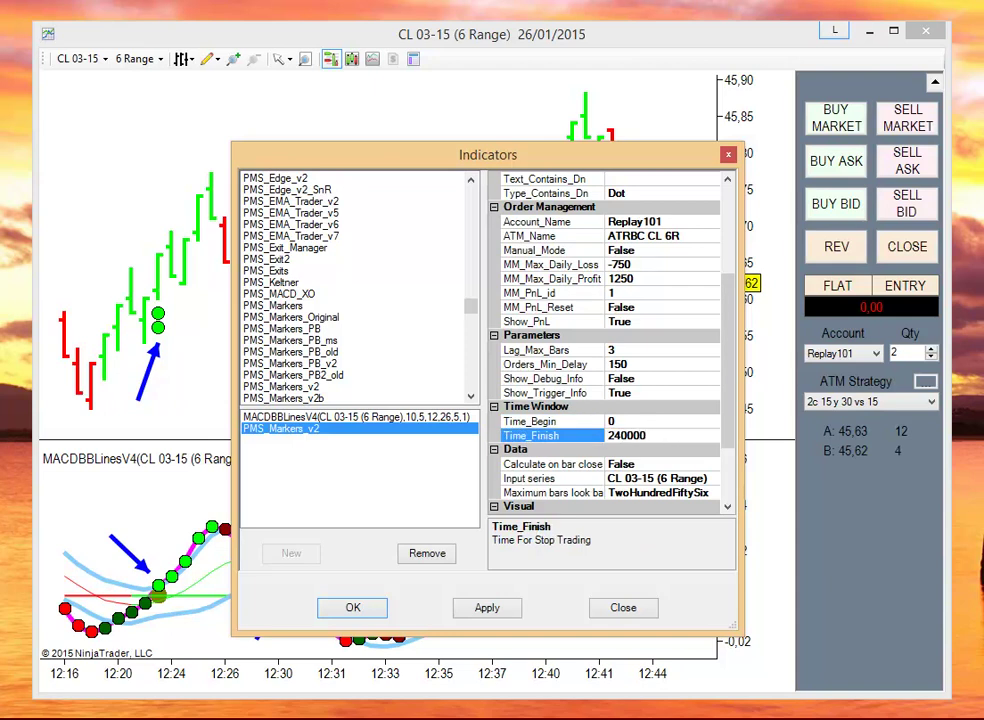
{"action": "left_click", "coordinate": [356, 609]}
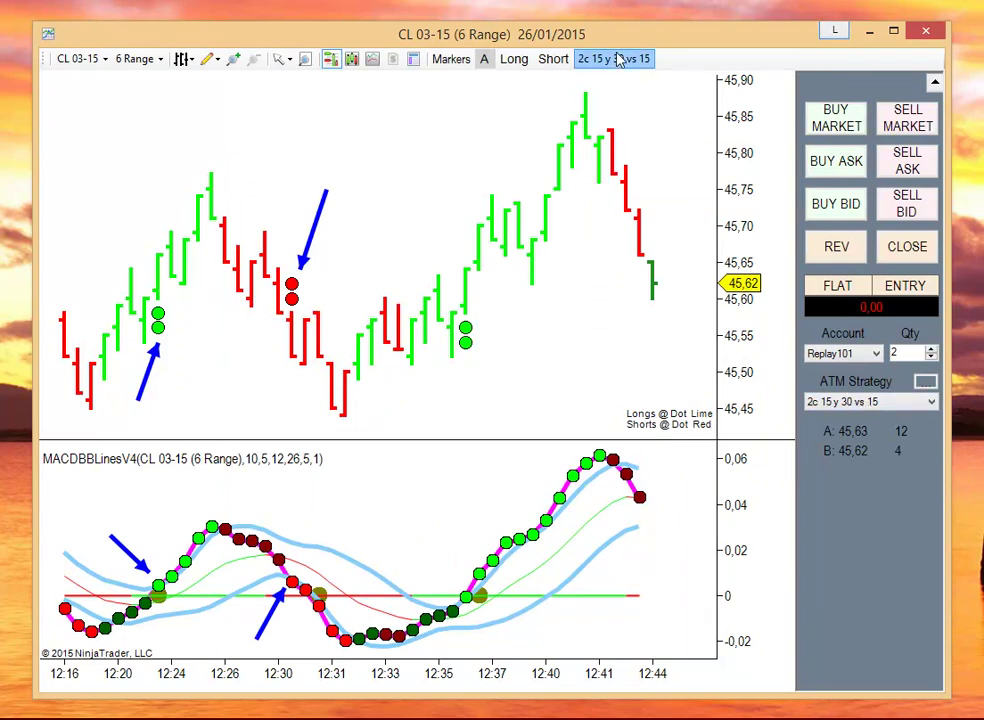
- Select the 2c 15 y 30 vs 15 ATM strategy and enable Long and Short signal trading
{"action": "left_click", "coordinate": [850, 401]}
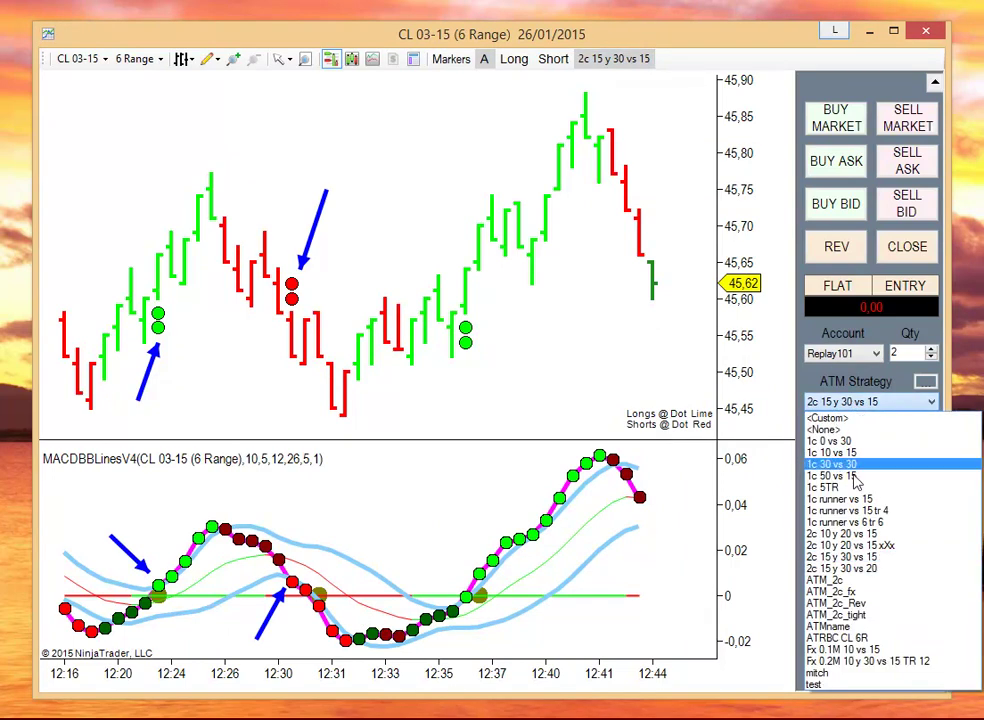
{"action": "left_click", "coordinate": [857, 530]}
{"action": "left_click", "coordinate": [614, 58]}
{"action": "left_click", "coordinate": [845, 401]}
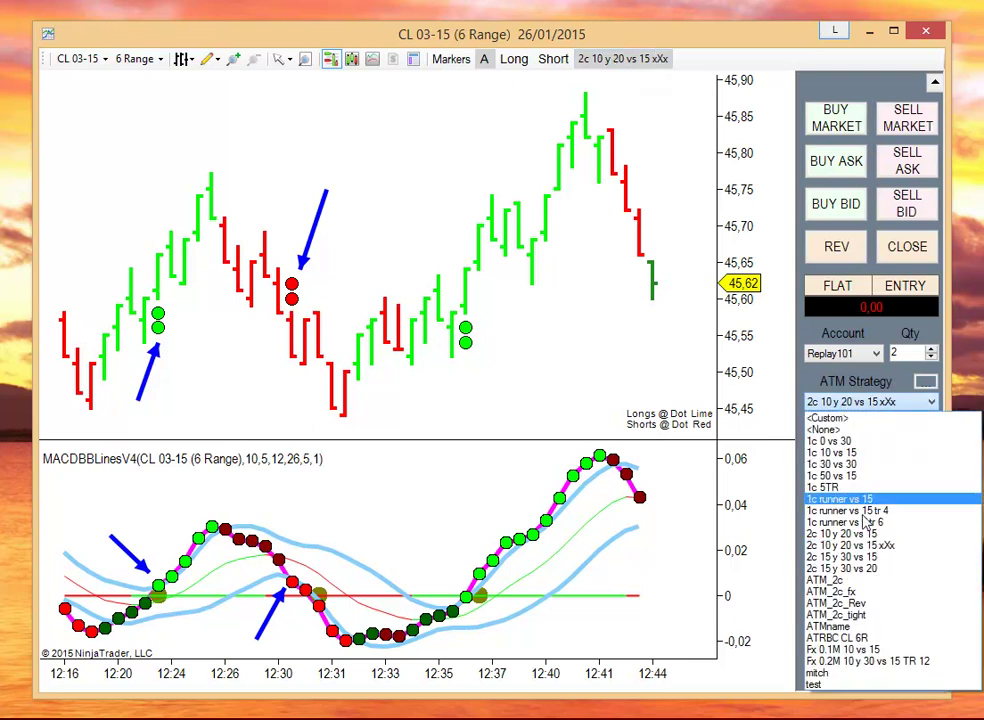
{"action": "left_click", "coordinate": [873, 558]}
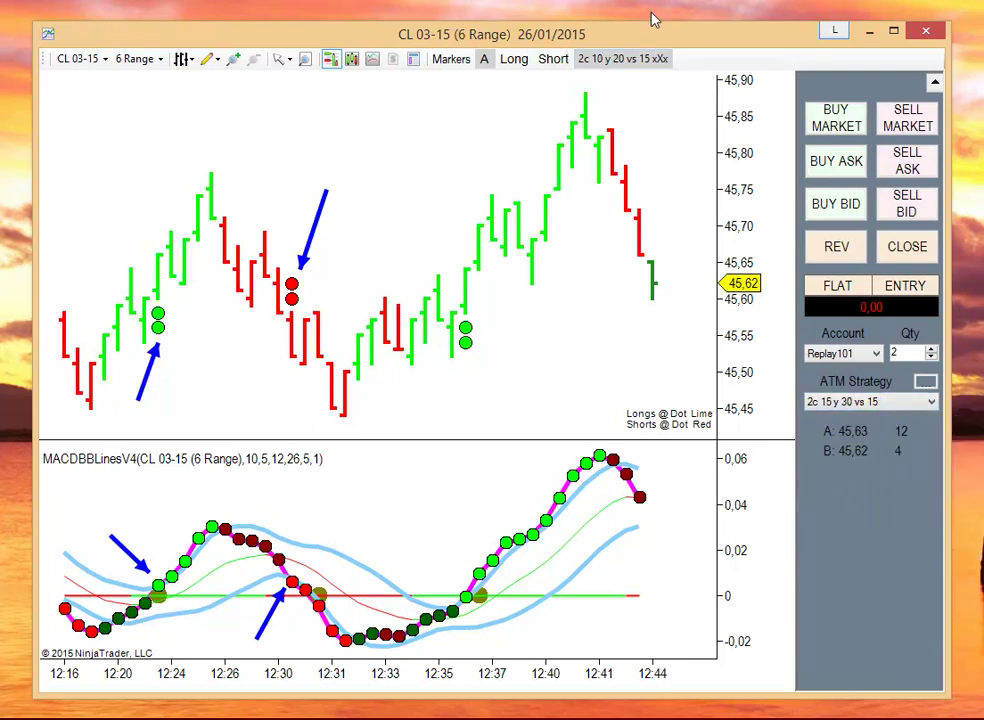
{"action": "left_click", "coordinate": [626, 59]}
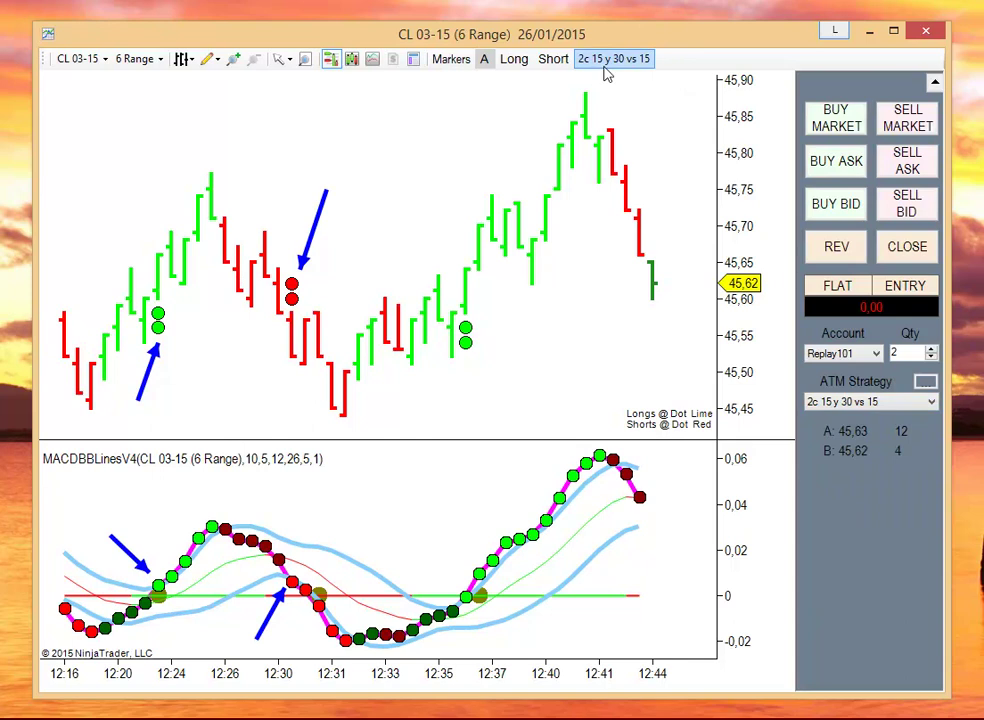
{"action": "left_click", "coordinate": [515, 59]}
{"action": "left_click", "coordinate": [554, 60]}
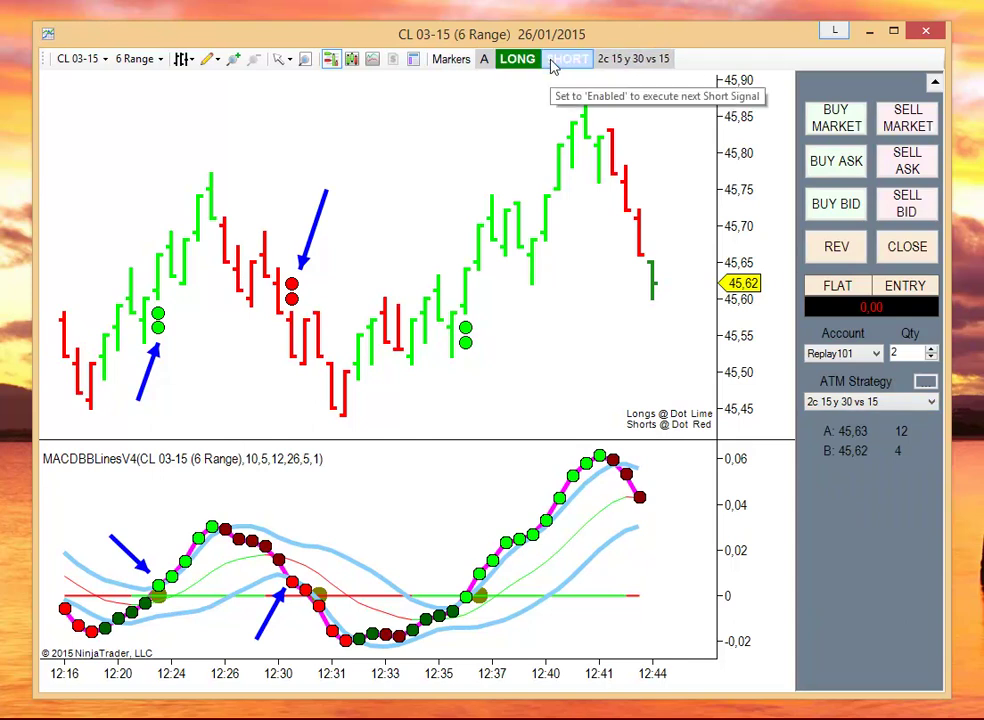
- Start the market replay, moving its control panel off the price bars
{"action": "left_click_drag", "start_coordinate": [461, 468], "coordinate": [222, 430]}
{"action": "left_click", "coordinate": [188, 488]}
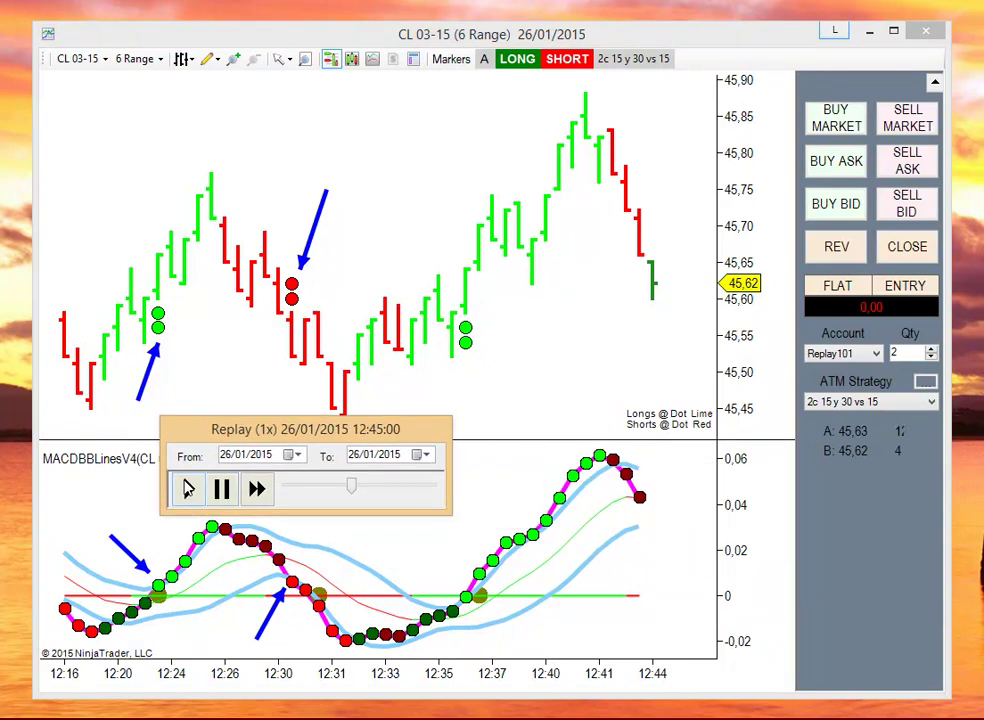
{"action": "left_click_drag", "start_coordinate": [340, 432], "coordinate": [257, 233]}
- Fast-forward the replay to 50x while the strategy auto-trades the dot signals
{"action": "left_click", "coordinate": [175, 292]}
{"action": "left_click", "coordinate": [175, 292]}
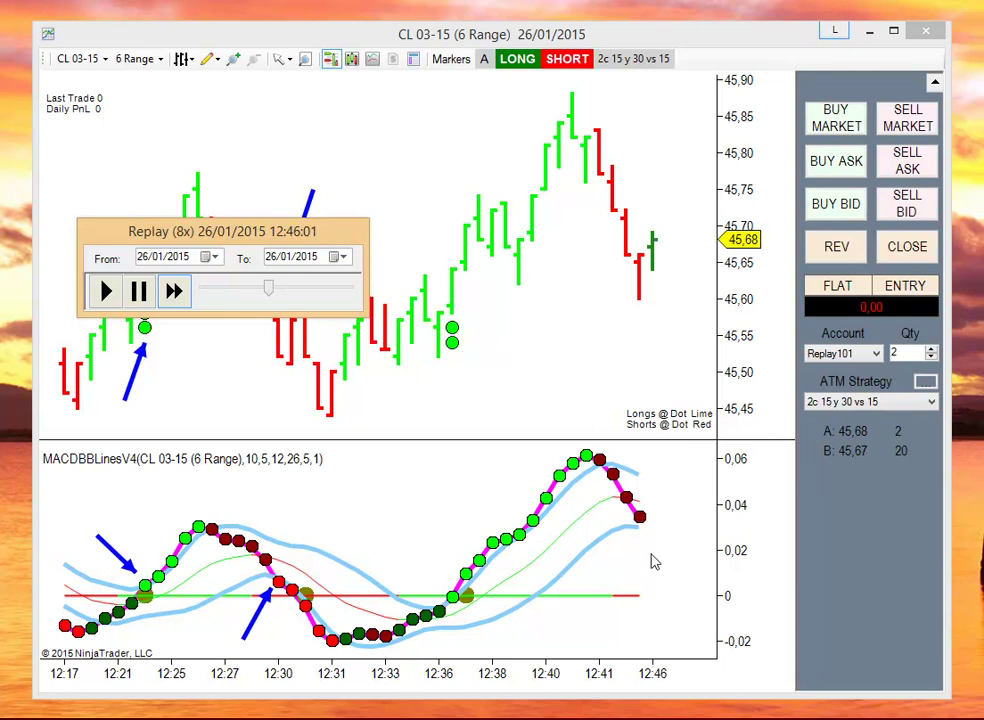
{"action": "left_click", "coordinate": [173, 291]}
{"action": "left_click", "coordinate": [173, 291]}
{"action": "left_click", "coordinate": [173, 291]}
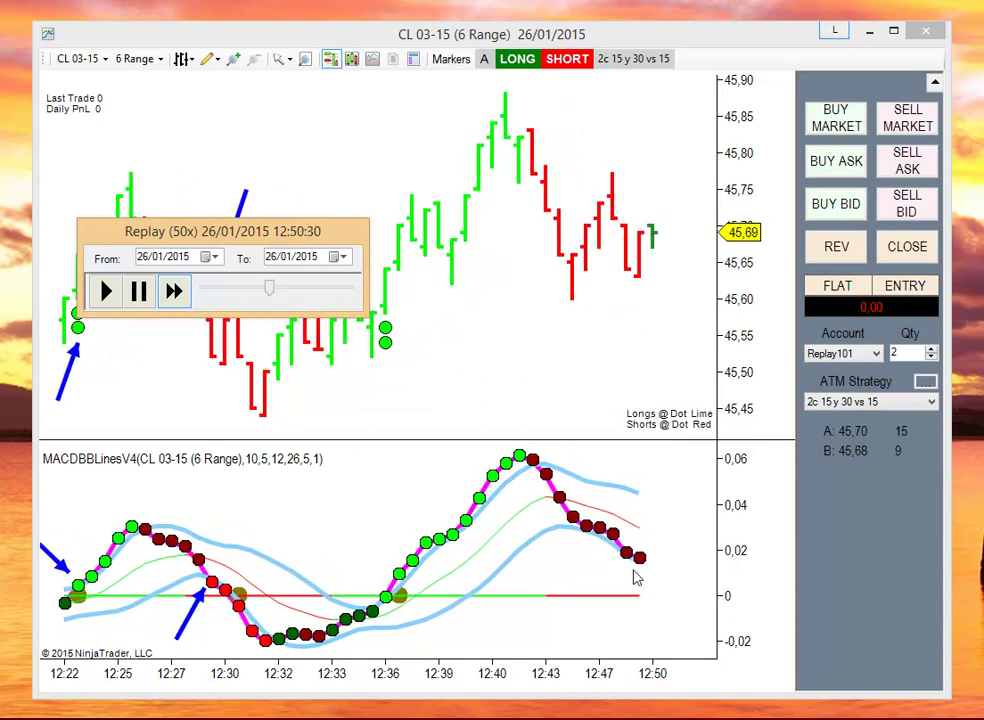
{"action": "left_click", "coordinate": [907, 117]}
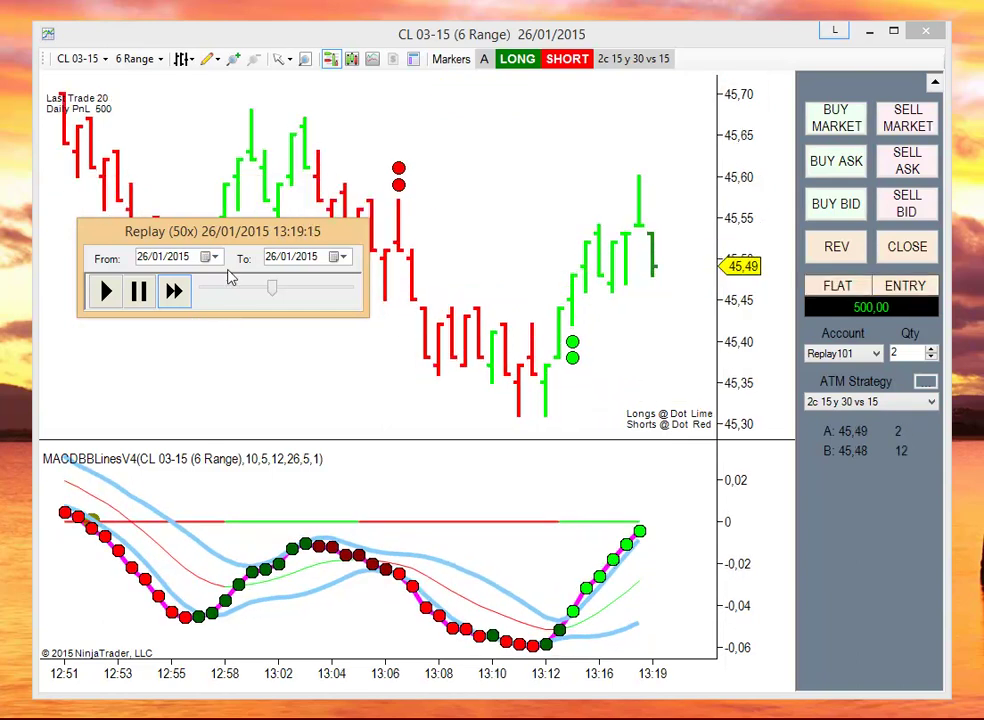
- Pause the replay and compress the chart to show more history
{"action": "left_click", "coordinate": [140, 290]}
{"action": "left_click_drag", "start_coordinate": [225, 241], "coordinate": [218, 345]}
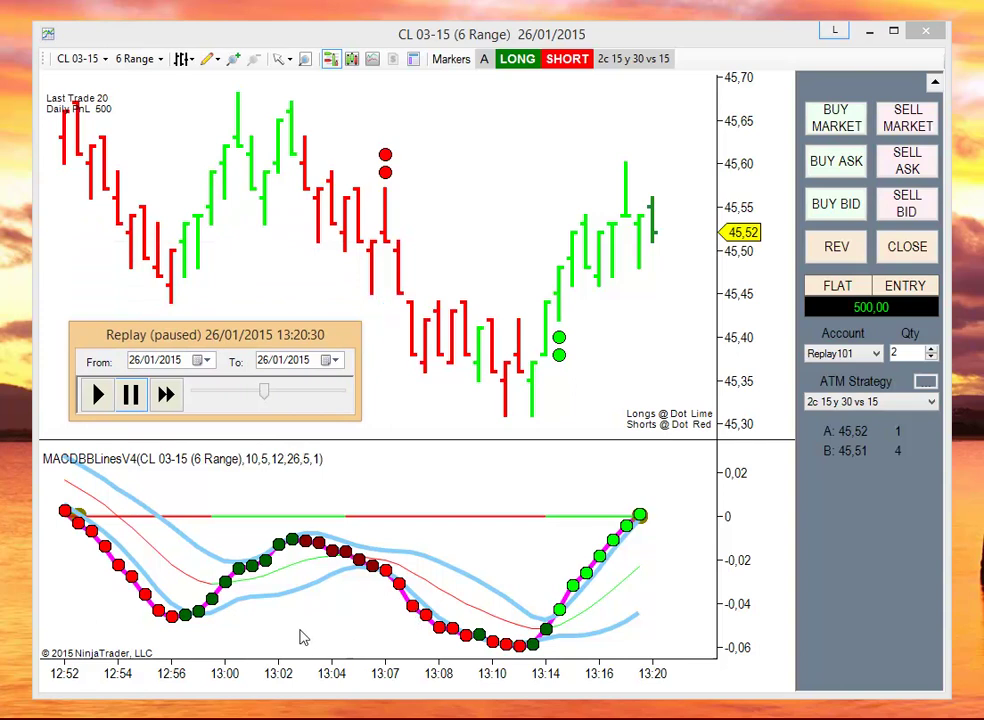
{"action": "left_click_drag", "start_coordinate": [292, 683], "coordinate": [334, 694]}
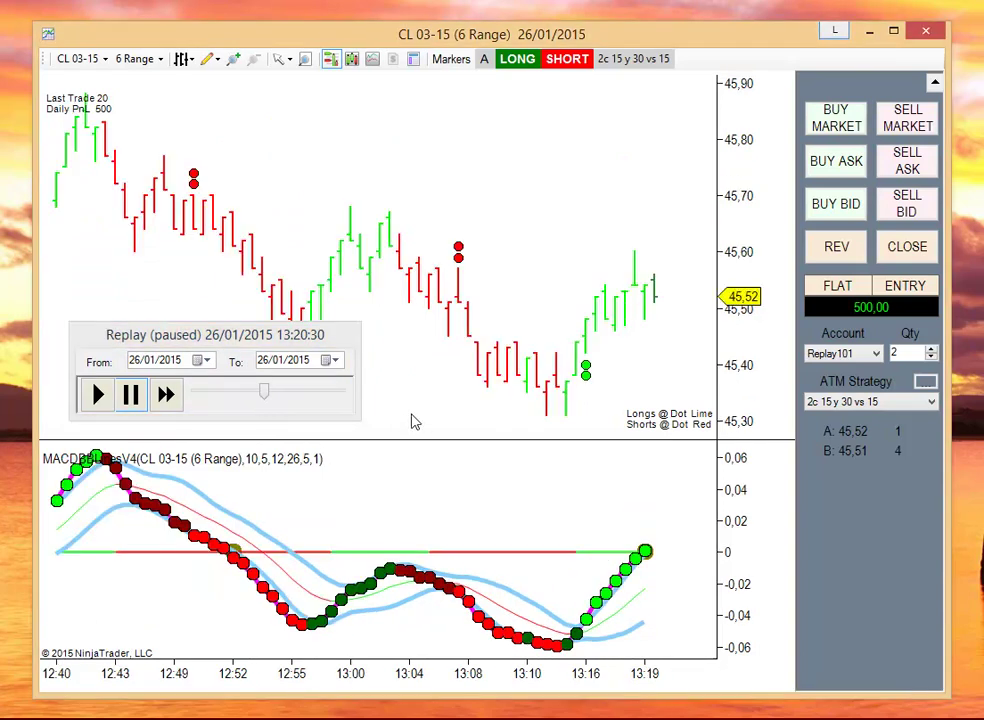
{"action": "scroll", "coordinate": [420, 424], "scroll_direction": "up", "scroll_amount": 1}
{"action": "scroll", "coordinate": [415, 520], "scroll_direction": "up", "scroll_amount": 4}
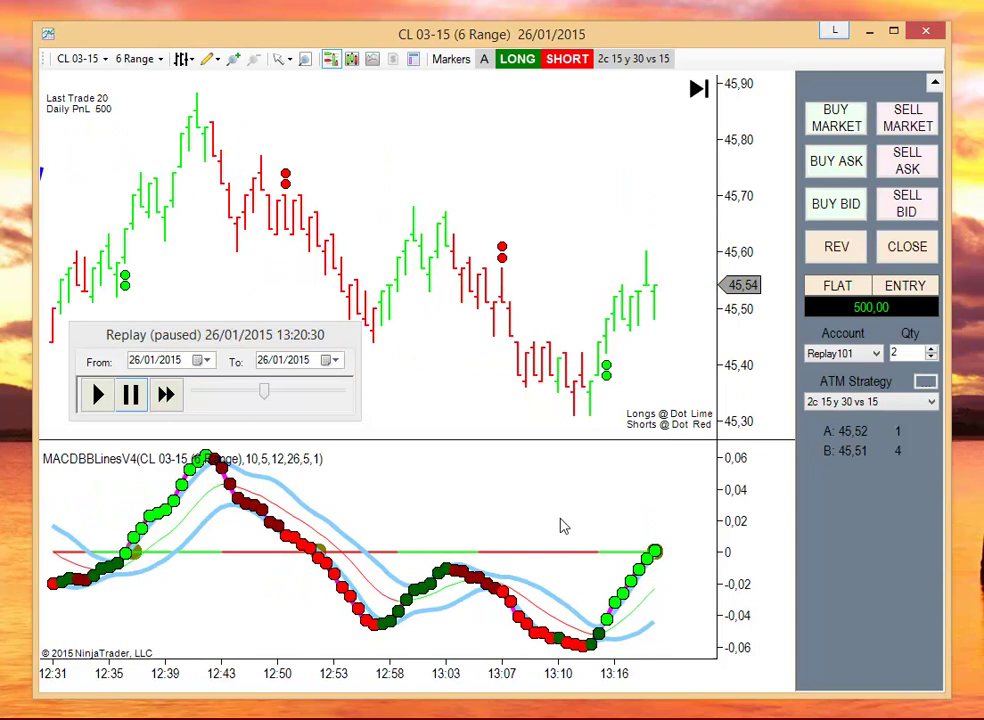
{"action": "scroll", "coordinate": [512, 518], "scroll_direction": "down", "scroll_amount": 2}
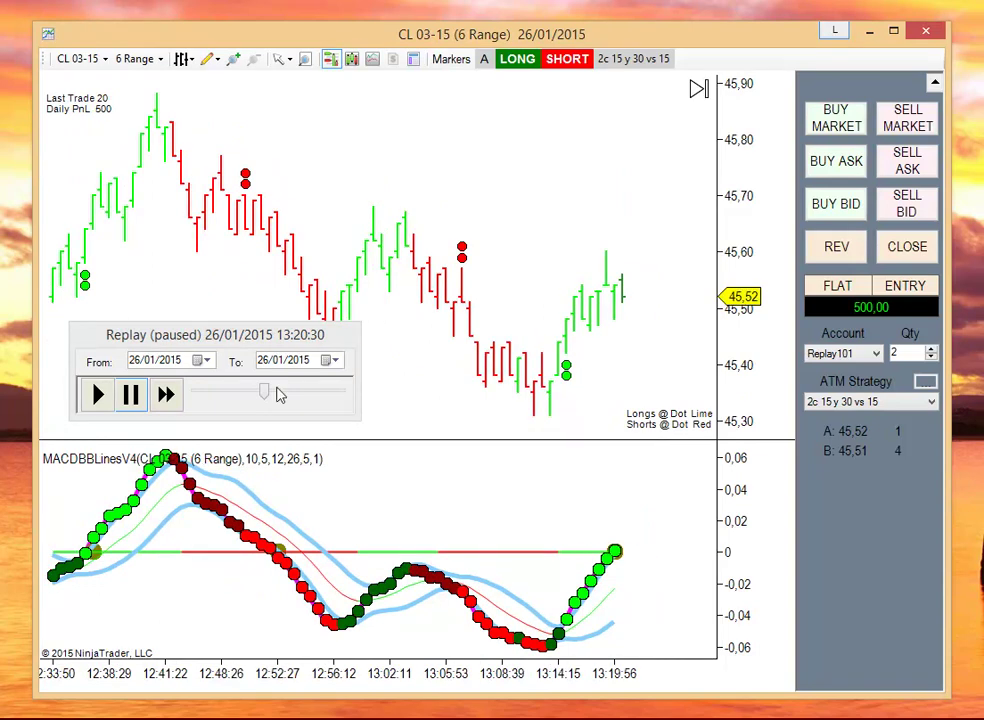
- Disable Long and Short signal trading and resume the replay at 1x
{"action": "left_click", "coordinate": [516, 58]}
{"action": "left_click", "coordinate": [553, 58]}
{"action": "left_click", "coordinate": [100, 395]}
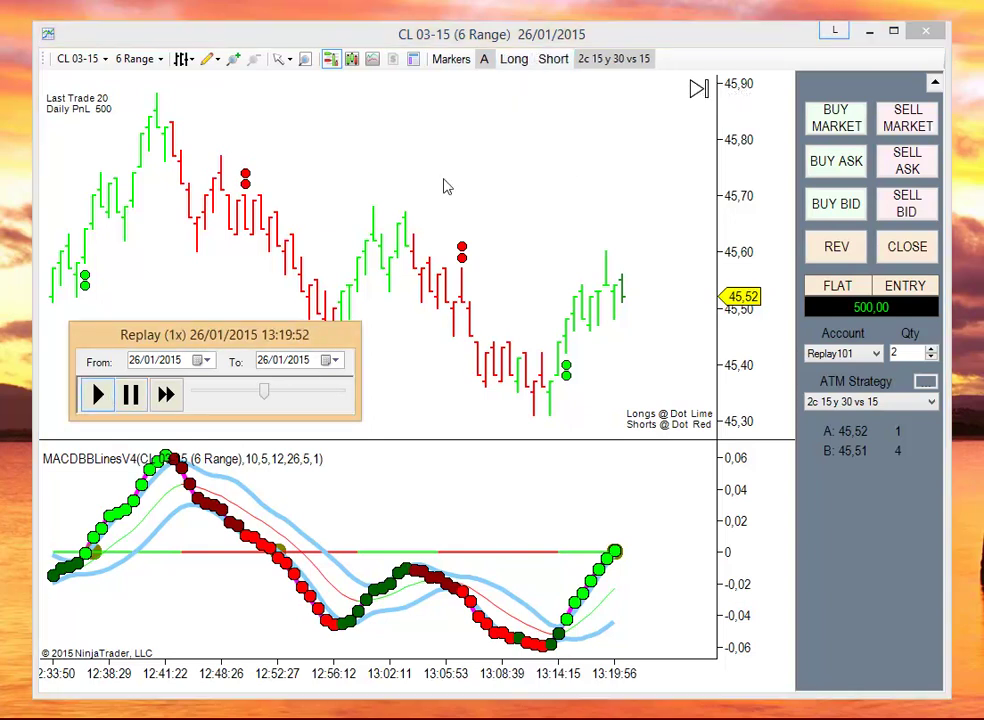
- Switch the marker mode from A to M and re-enable Long and Short trading
{"action": "left_click", "coordinate": [485, 60]}
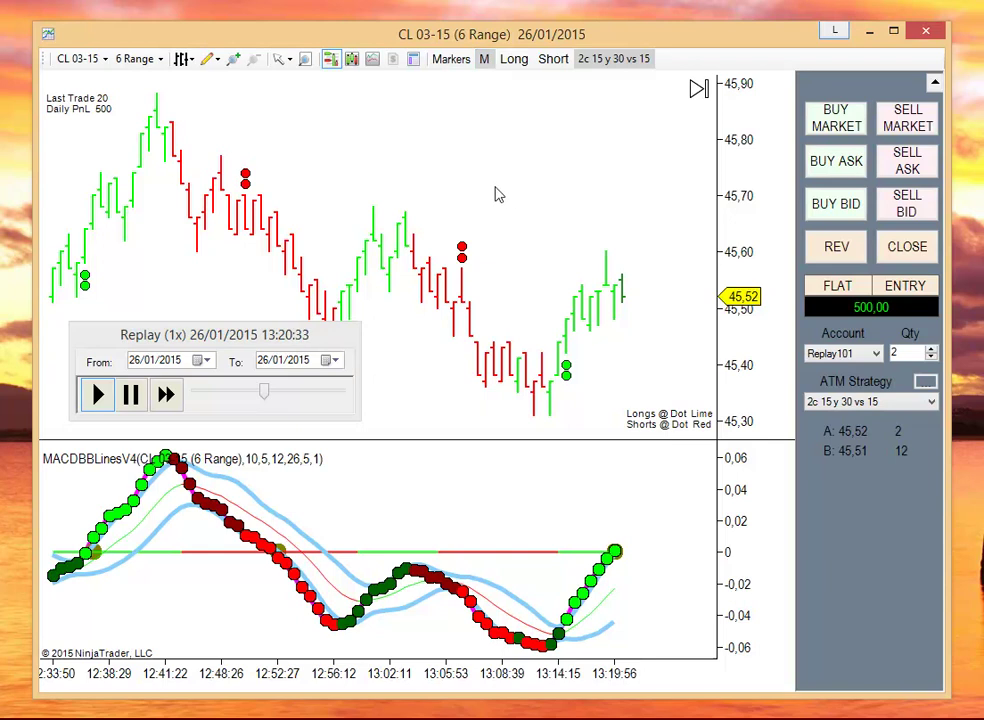
{"action": "left_click", "coordinate": [513, 59]}
{"action": "left_click", "coordinate": [565, 59]}
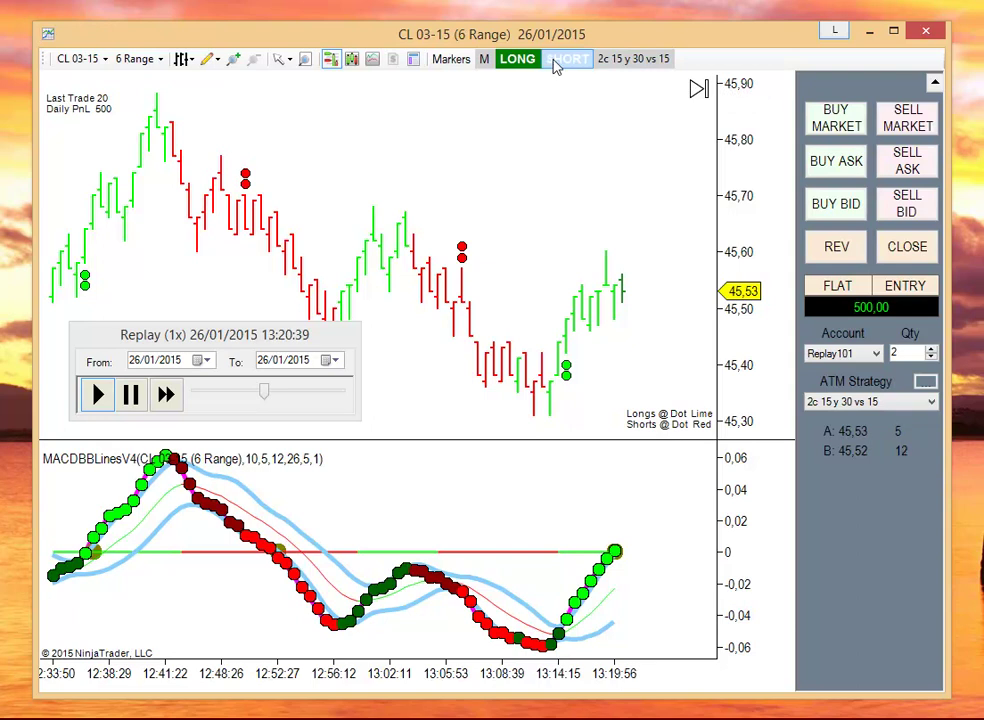
- Fast-forward the replay to 20x
{"action": "left_click", "coordinate": [166, 395]}
{"action": "left_click", "coordinate": [170, 398]}
{"action": "left_click", "coordinate": [170, 398]}
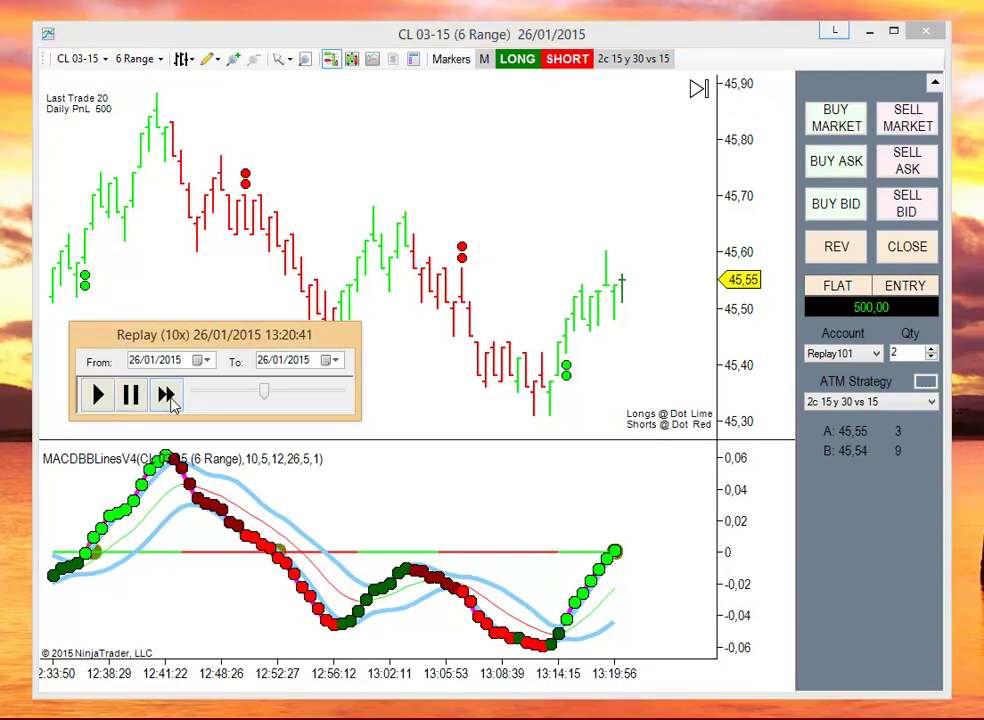
{"action": "left_click", "coordinate": [170, 398]}
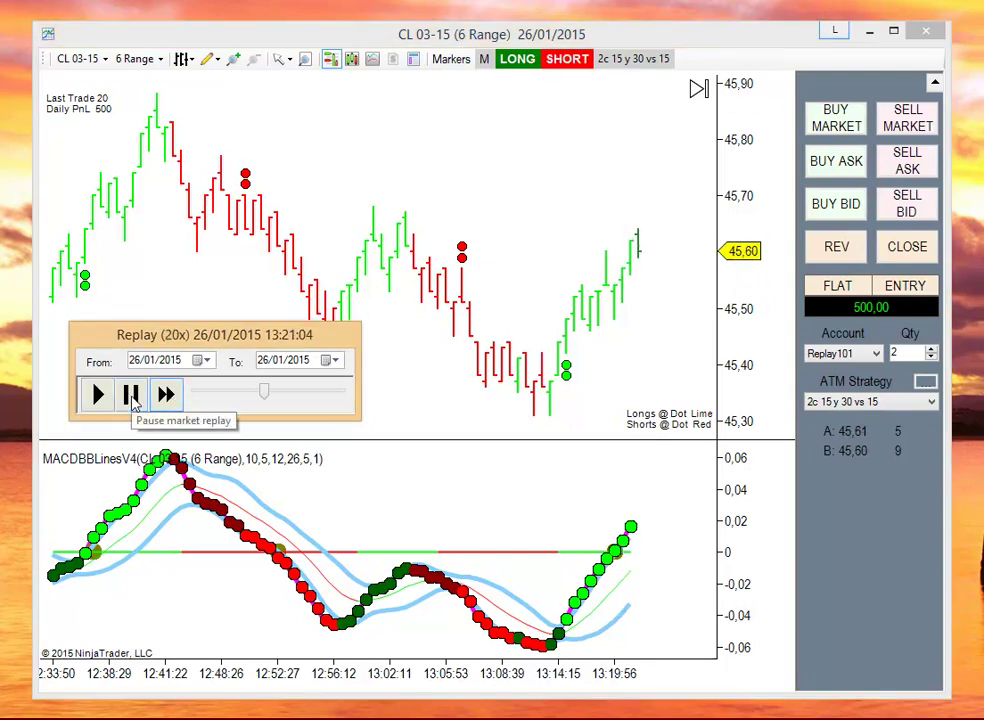